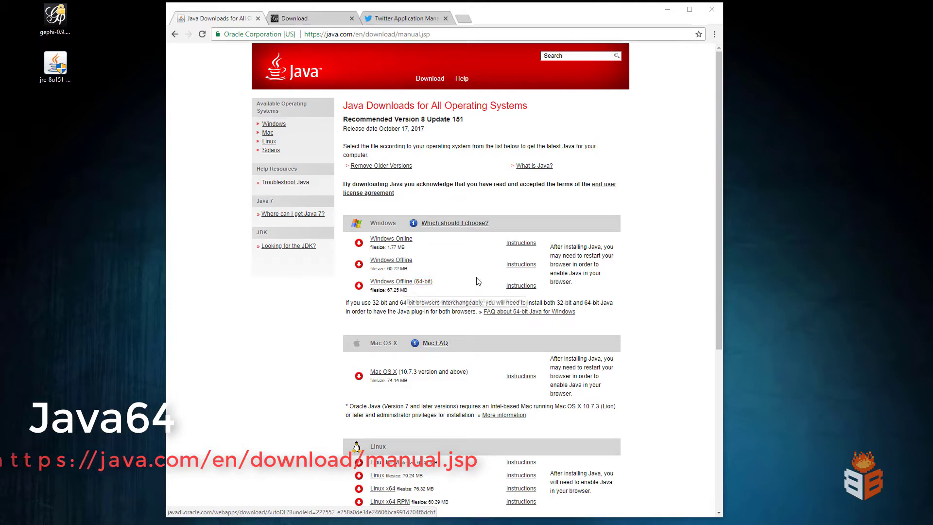
Select the Java installer on the desktop and browse between the Gephi home and download pages.
{"action": "left_click", "coordinate": [56, 66]}
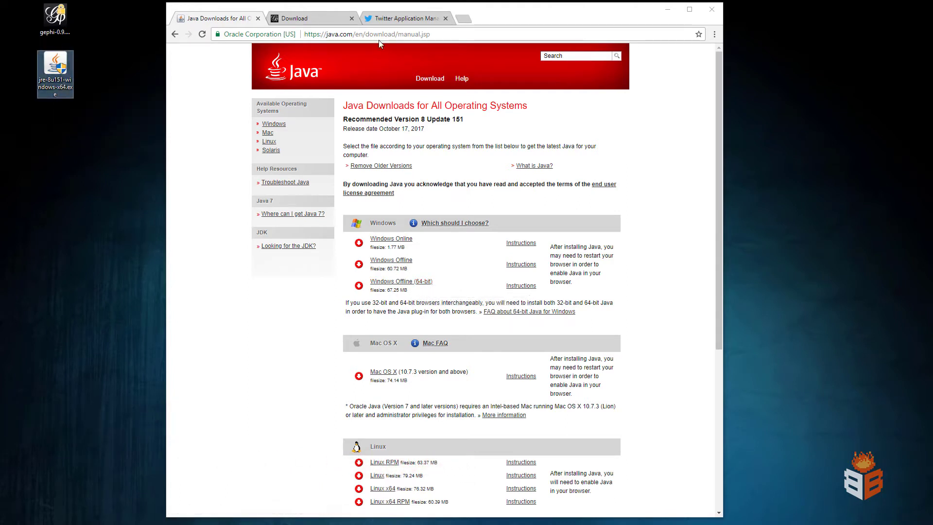
{"action": "left_click", "coordinate": [297, 18]}
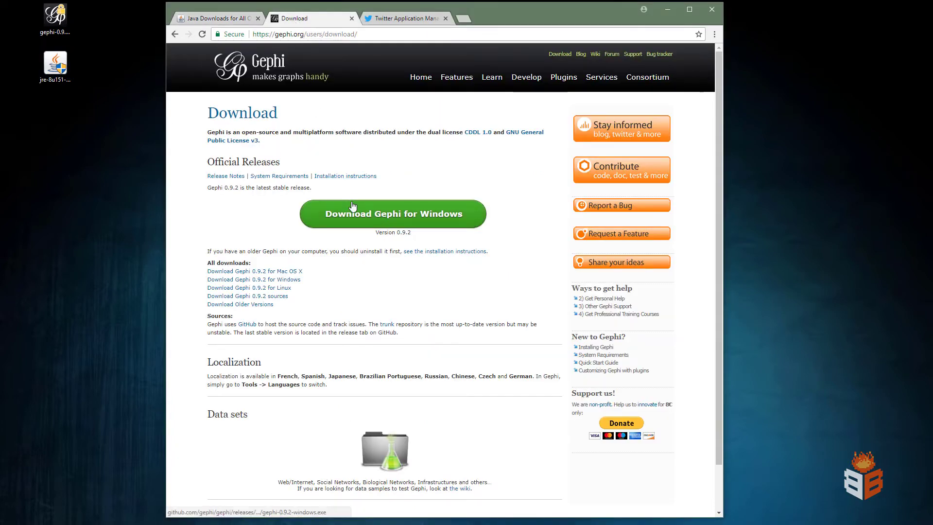
{"action": "left_click", "coordinate": [176, 34]}
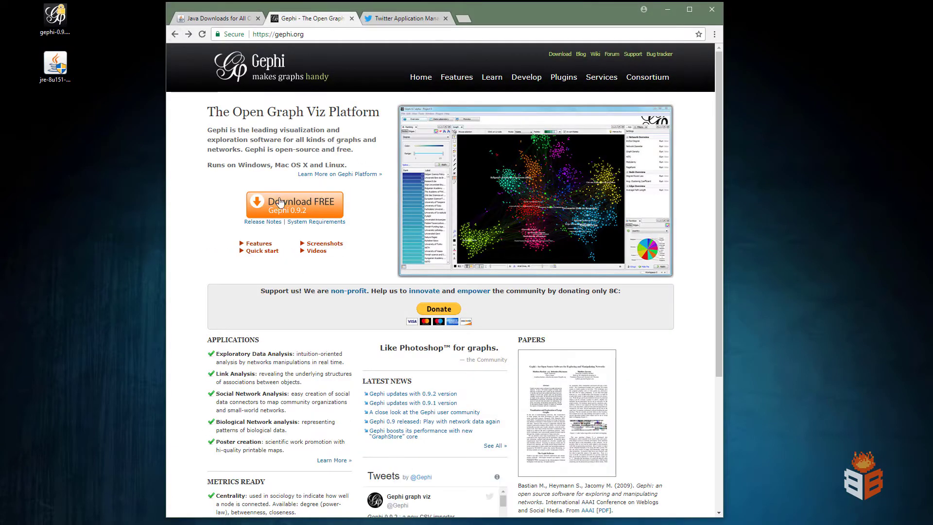
{"action": "left_click", "coordinate": [187, 34]}
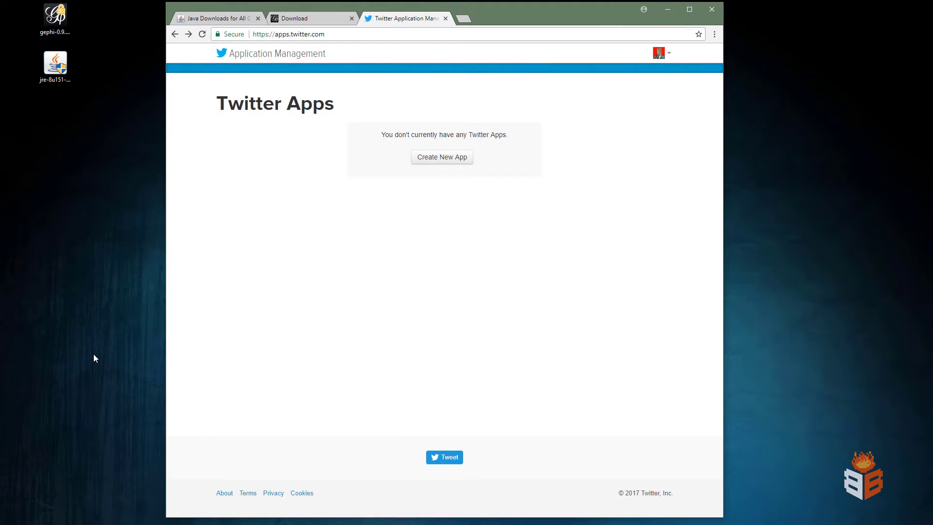
Start a new Twitter app named bits_graph_thing with the description 'Used to make grphs'.
{"action": "left_click", "coordinate": [453, 160]}
{"action": "left_click", "coordinate": [266, 177]}
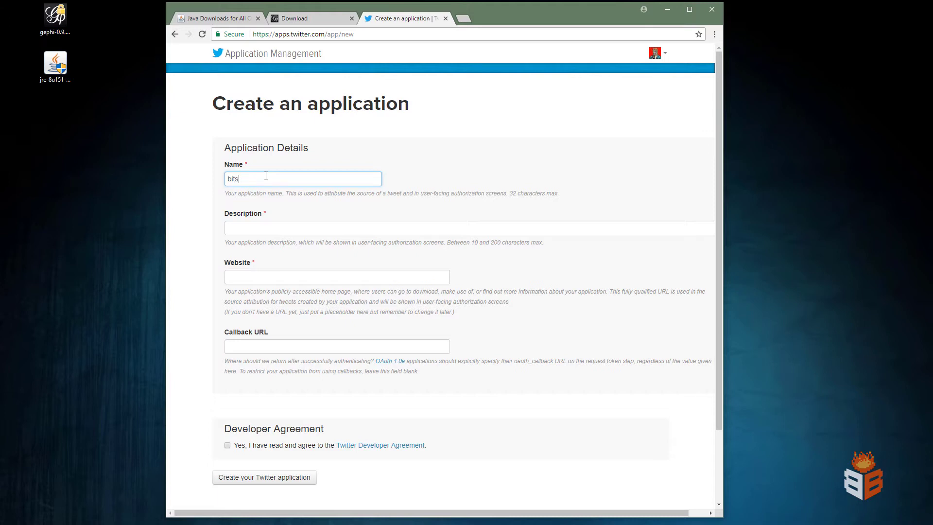
{"action": "type", "text": "aph_thing"}
{"action": "left_click", "coordinate": [229, 224]}
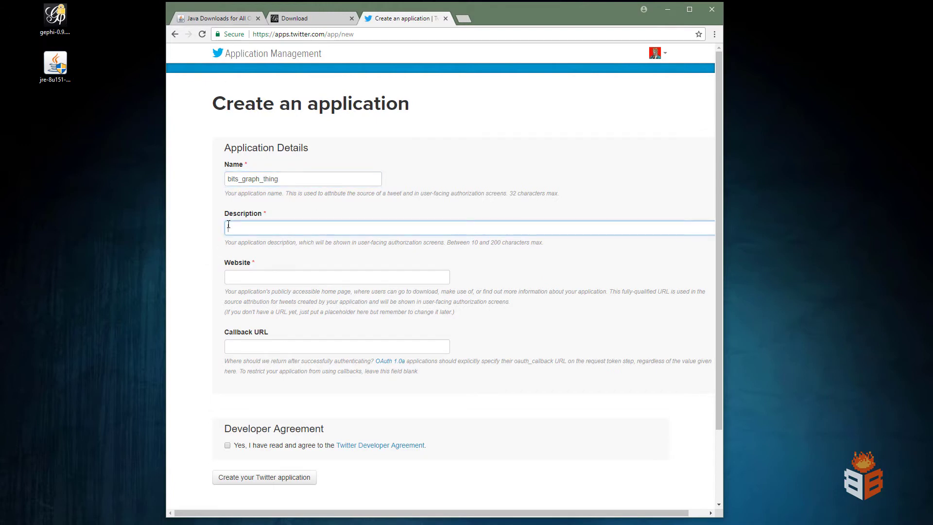
{"action": "type", "text": "Used to make grphs"}
{"action": "right_click", "coordinate": [207, 223]}
{"action": "left_click_drag", "start_coordinate": [559, 291], "coordinate": [548, 291]}
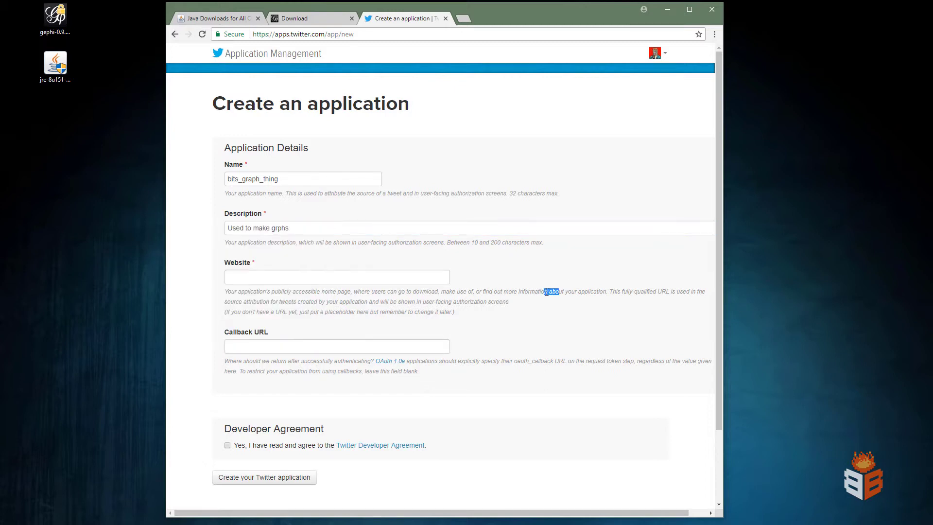
Use the creator's Twitter profile URL as website and callback, accept the agreement, and create the app.
{"action": "left_click", "coordinate": [291, 275]}
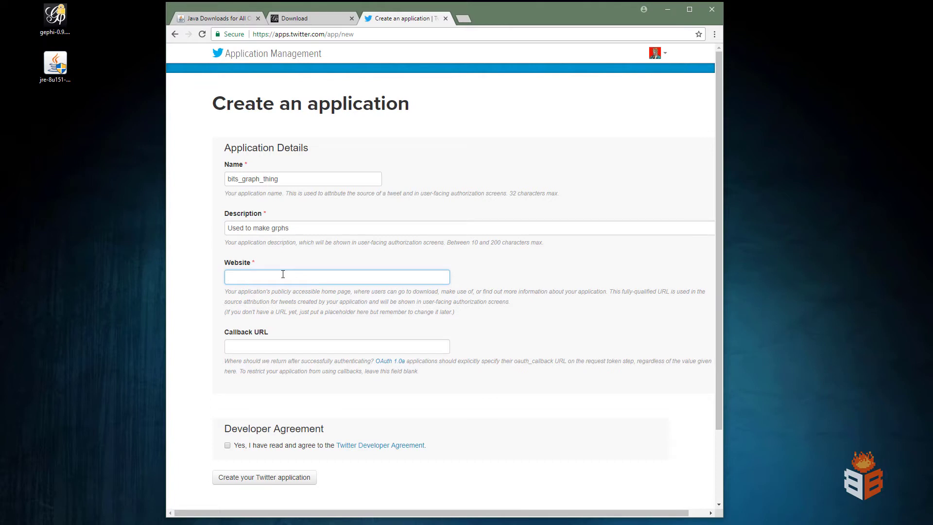
{"action": "type", "text": "https://twitter.com/bitburner.com"}
{"action": "left_click_drag", "start_coordinate": [325, 277], "coordinate": [200, 278]}
{"action": "key", "text": "BackSpace"}
{"action": "key", "text": "ctrl+c"}
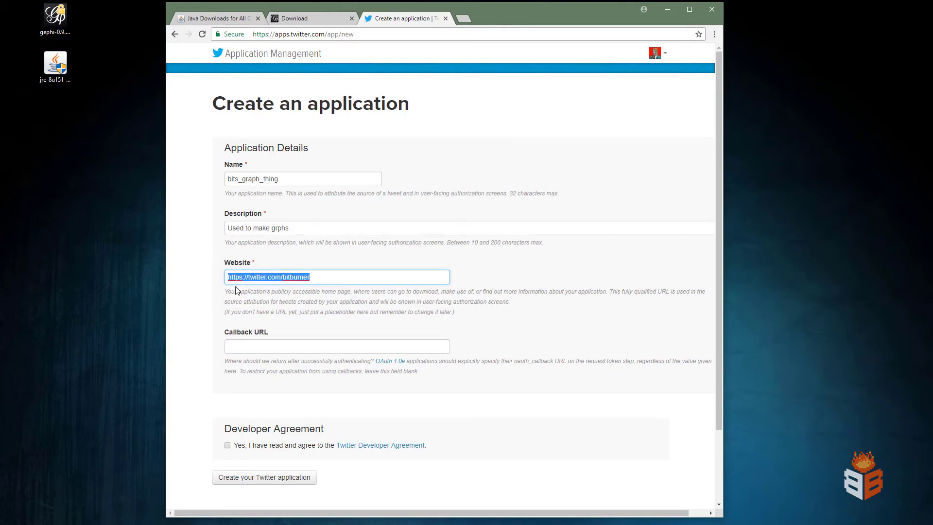
{"action": "left_click", "coordinate": [321, 348]}
{"action": "key", "text": "ctrl+v"}
{"action": "left_click", "coordinate": [227, 446]}
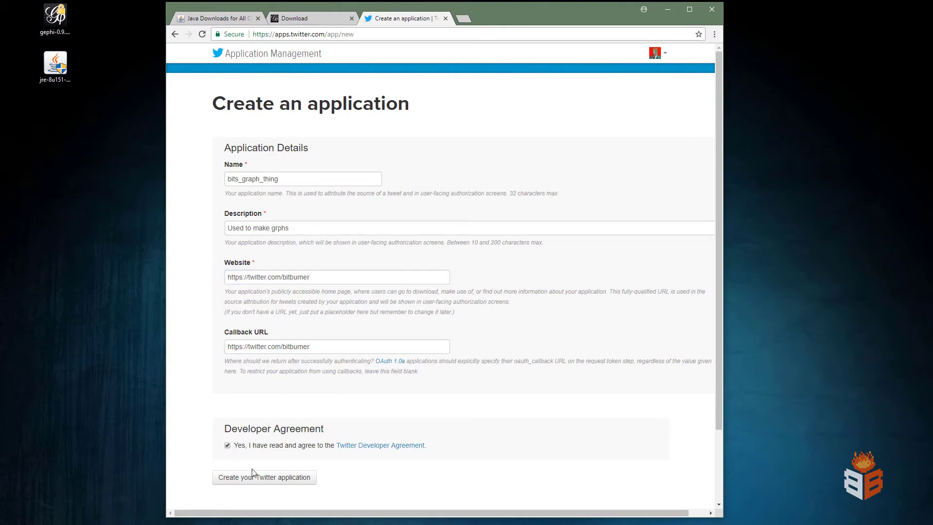
{"action": "left_click", "coordinate": [260, 479]}
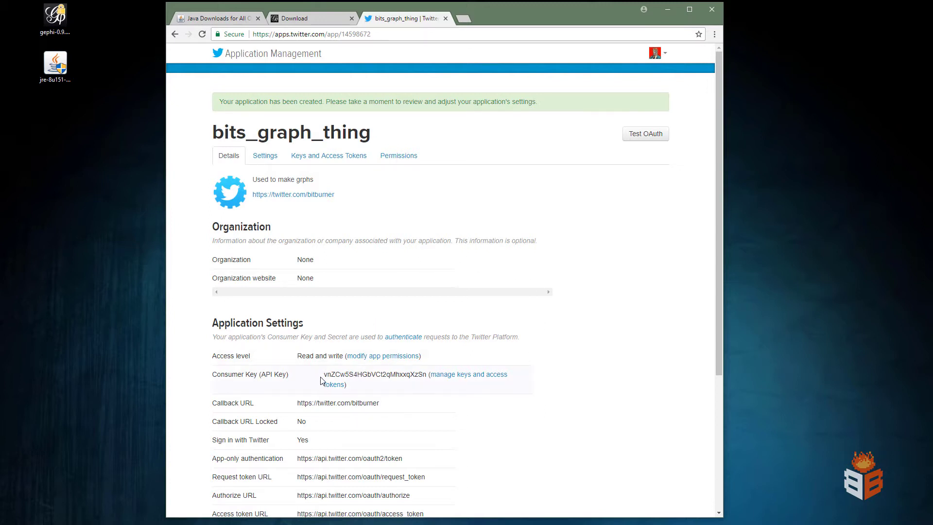
Show bits_graph_thing's Keys and Access Tokens page, down to Token Actions.
{"action": "left_click", "coordinate": [317, 160]}
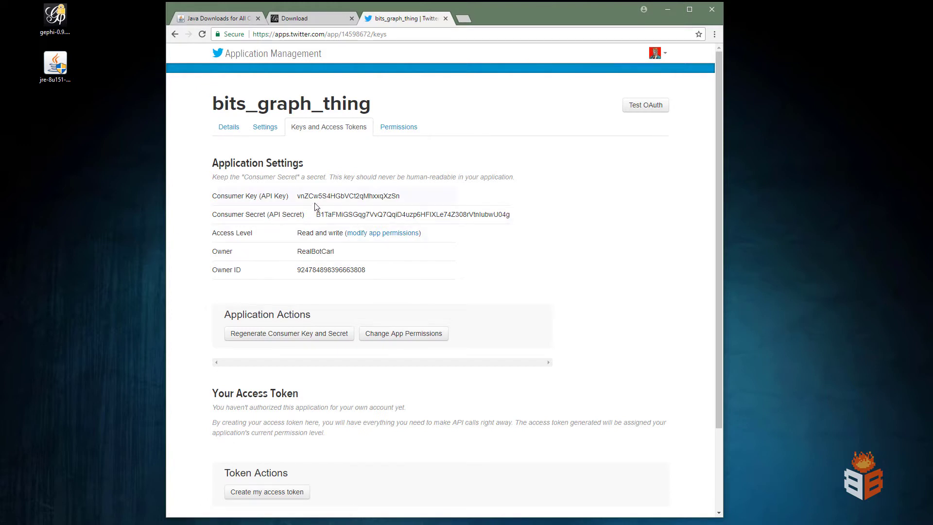
{"action": "scroll", "coordinate": [314, 203], "scroll_direction": "down", "scroll_amount": 3}
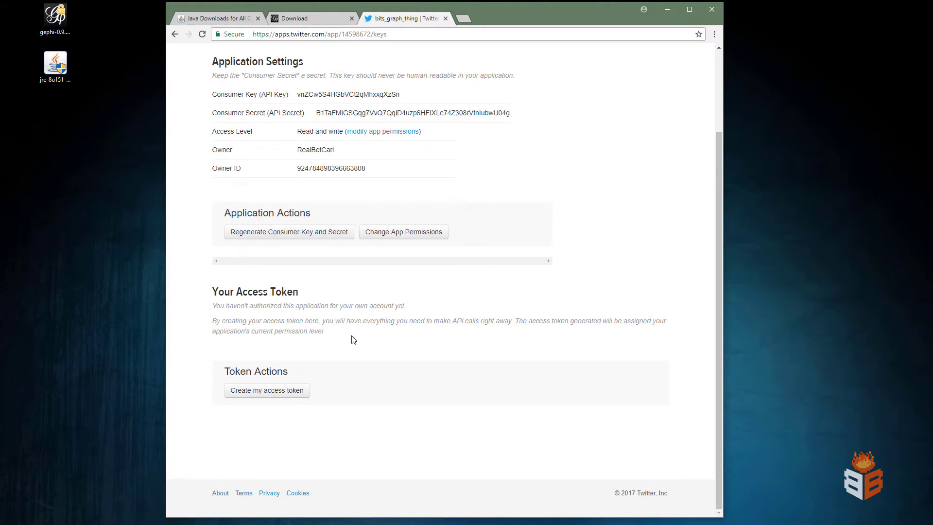
Generate an access token and access token secret for bits_graph_thing.
{"action": "left_click", "coordinate": [257, 391]}
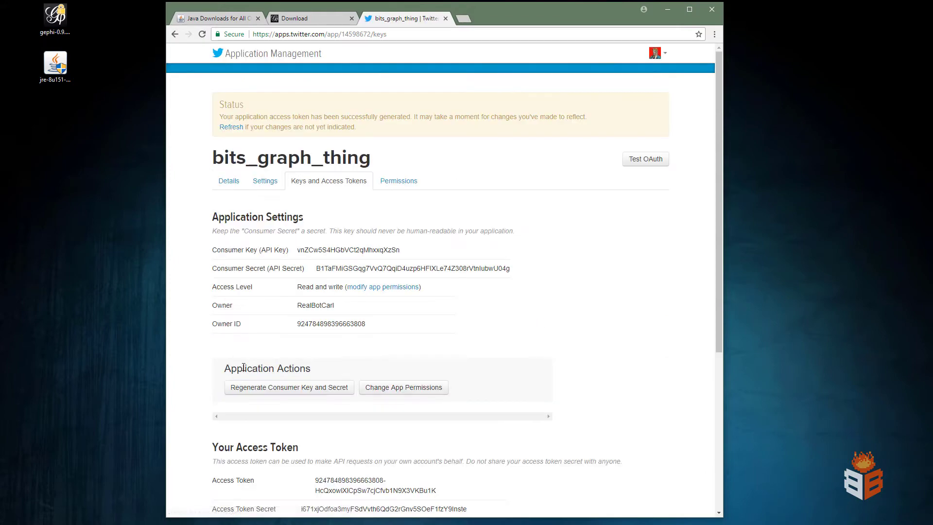
{"action": "scroll", "coordinate": [262, 366], "scroll_direction": "down", "scroll_amount": 6}
{"action": "scroll", "coordinate": [336, 418], "scroll_direction": "up", "scroll_amount": 2}
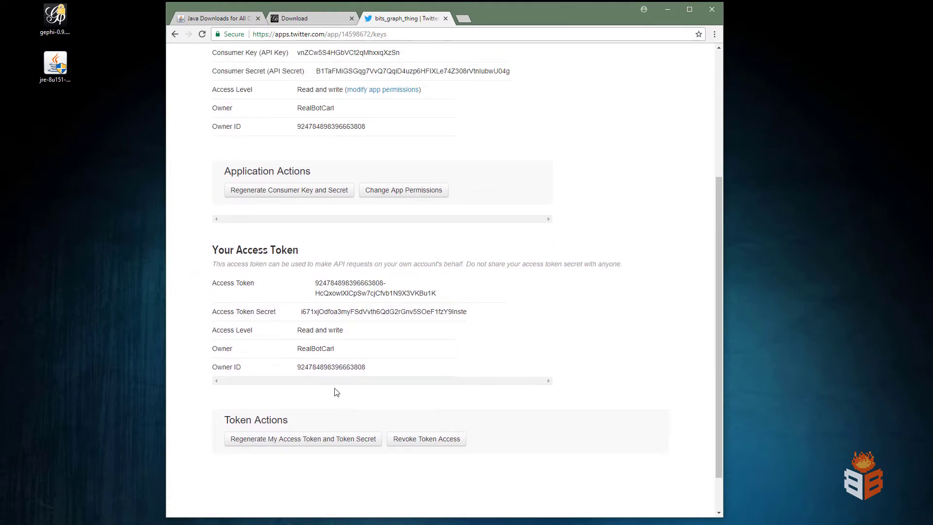
{"action": "scroll", "coordinate": [345, 414], "scroll_direction": "up", "scroll_amount": 4}
{"action": "scroll", "coordinate": [311, 379], "scroll_direction": "down", "scroll_amount": 6}
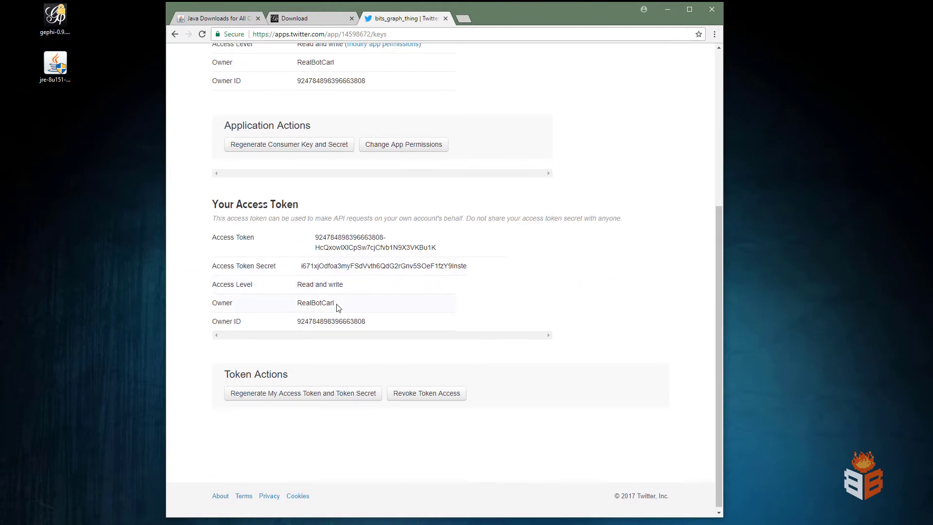
{"action": "scroll", "coordinate": [340, 369], "scroll_direction": "up", "scroll_amount": 6}
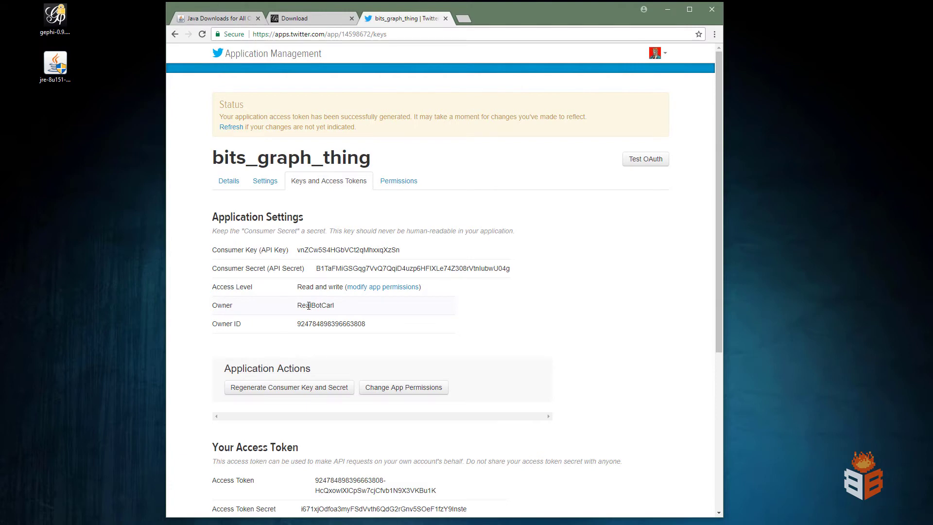
Change the app's access permission to Read only and save the settings.
{"action": "left_click", "coordinate": [395, 188]}
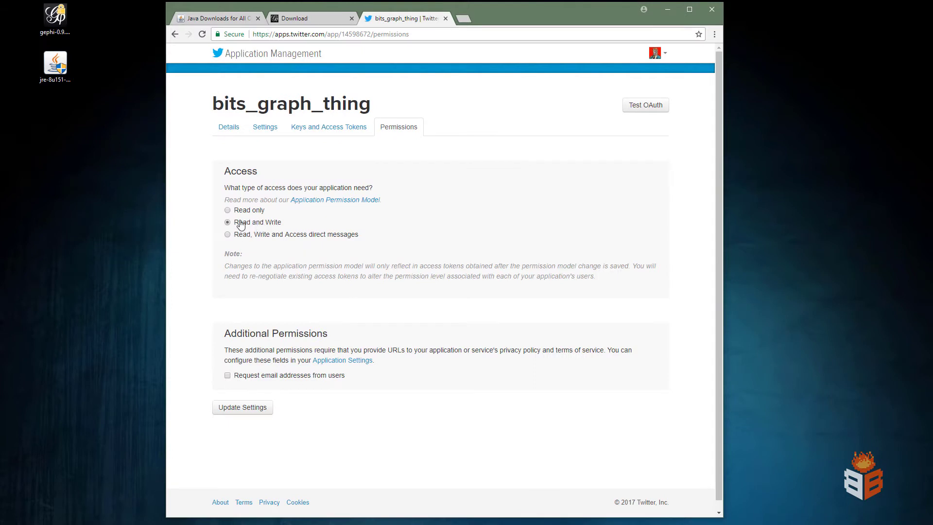
{"action": "left_click", "coordinate": [243, 213]}
{"action": "left_click", "coordinate": [239, 411]}
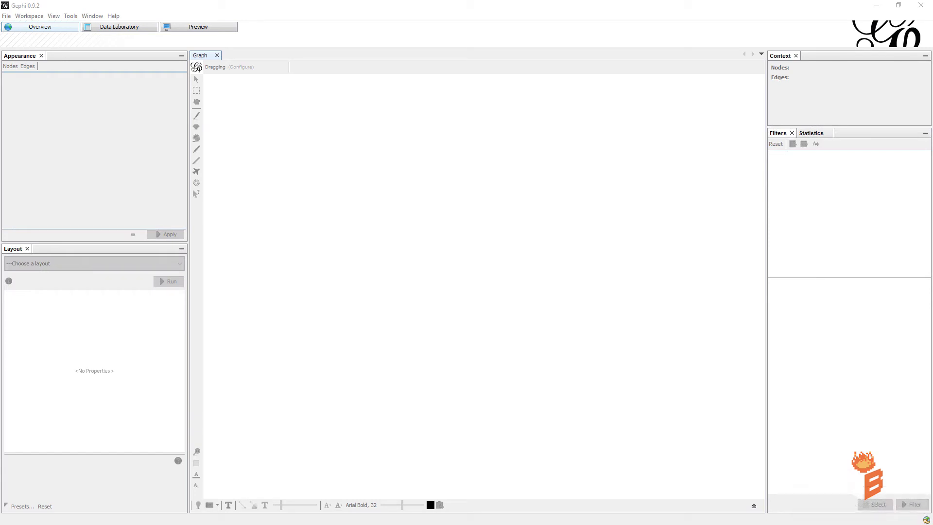
Bring Gephi forward and list the Available Plugins sorted by name.
{"action": "left_click", "coordinate": [422, 321]}
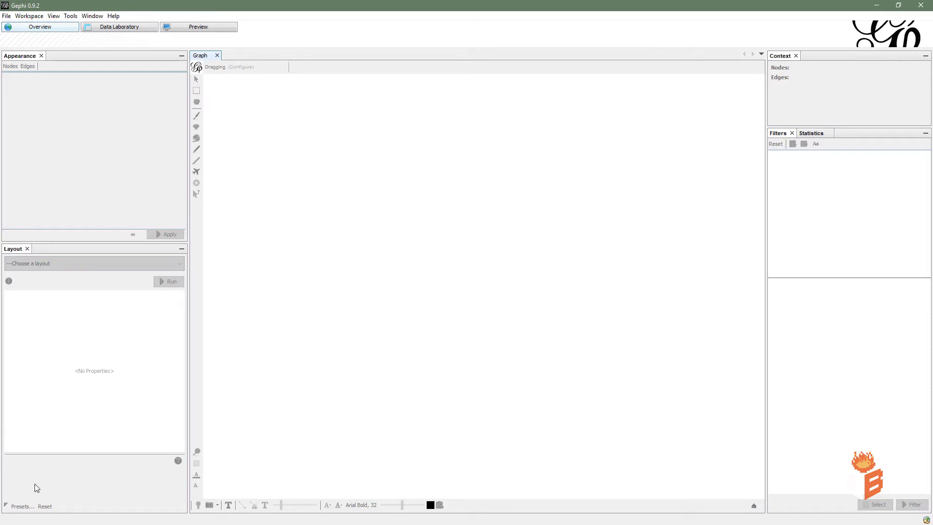
{"action": "left_click", "coordinate": [72, 16]}
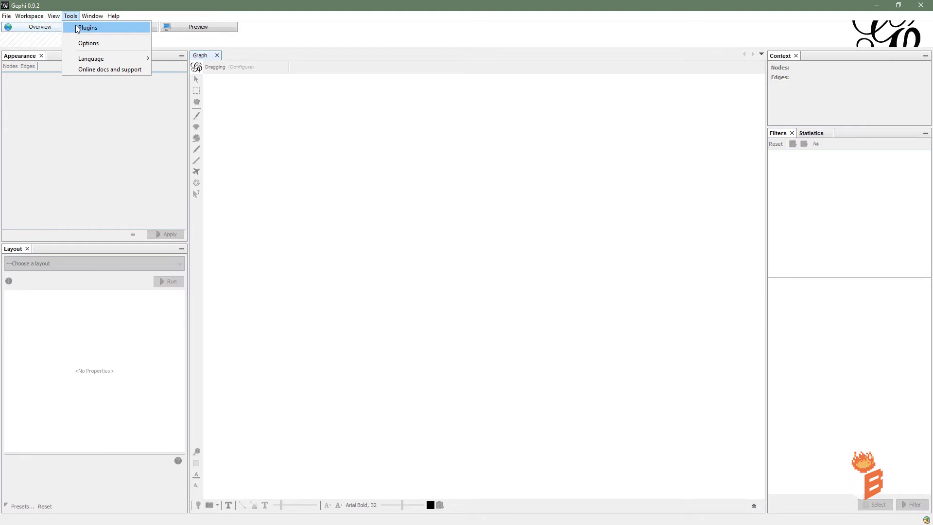
{"action": "left_click", "coordinate": [88, 28]}
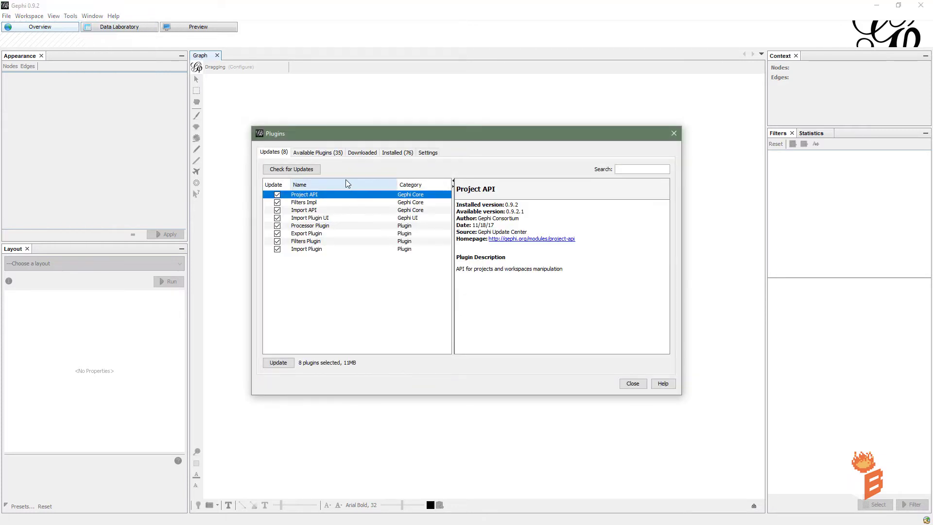
{"action": "left_click", "coordinate": [335, 154]}
{"action": "scroll", "coordinate": [325, 271], "scroll_direction": "down", "scroll_amount": 5}
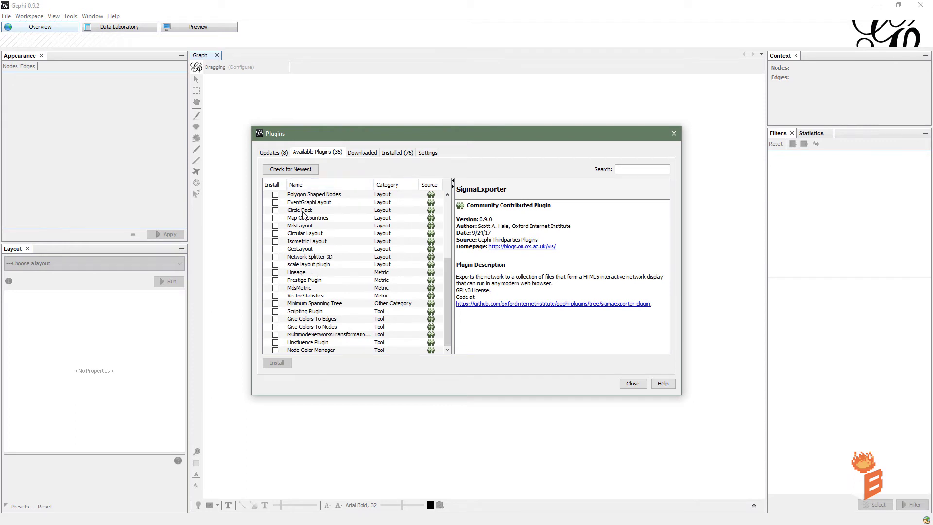
{"action": "scroll", "coordinate": [304, 258], "scroll_direction": "up", "scroll_amount": 5}
{"action": "left_click", "coordinate": [296, 185]}
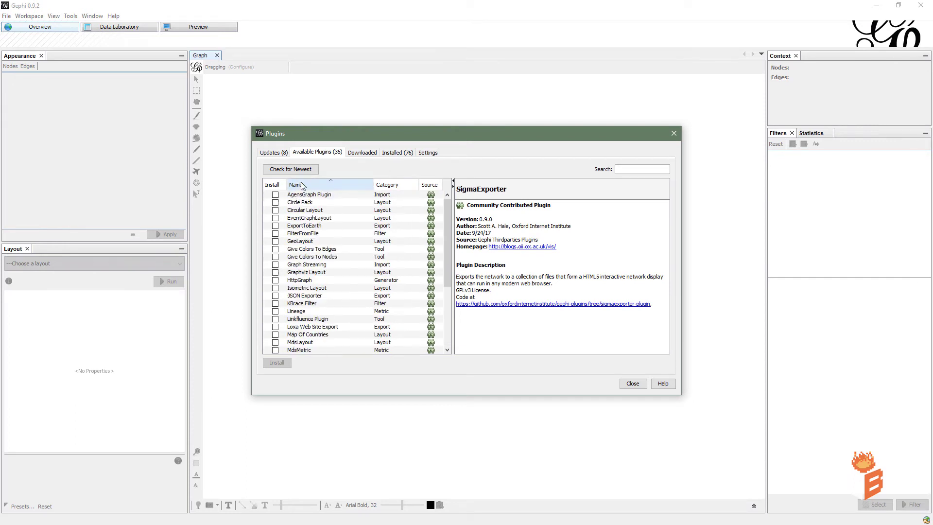
Install the TwitterStreamingImporter plugin, accepting its self-signed certificate.
{"action": "scroll", "coordinate": [303, 258], "scroll_direction": "down", "scroll_amount": 4}
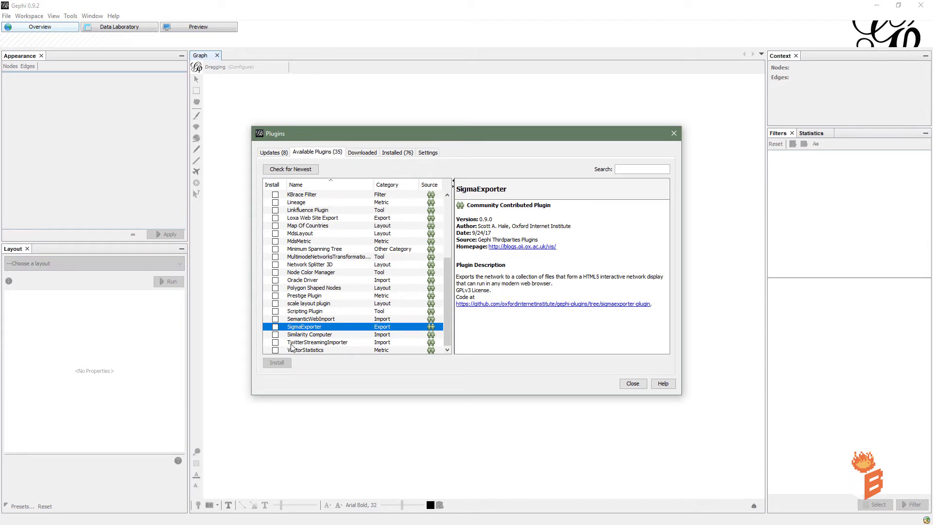
{"action": "left_click", "coordinate": [292, 343]}
{"action": "left_click", "coordinate": [275, 343]}
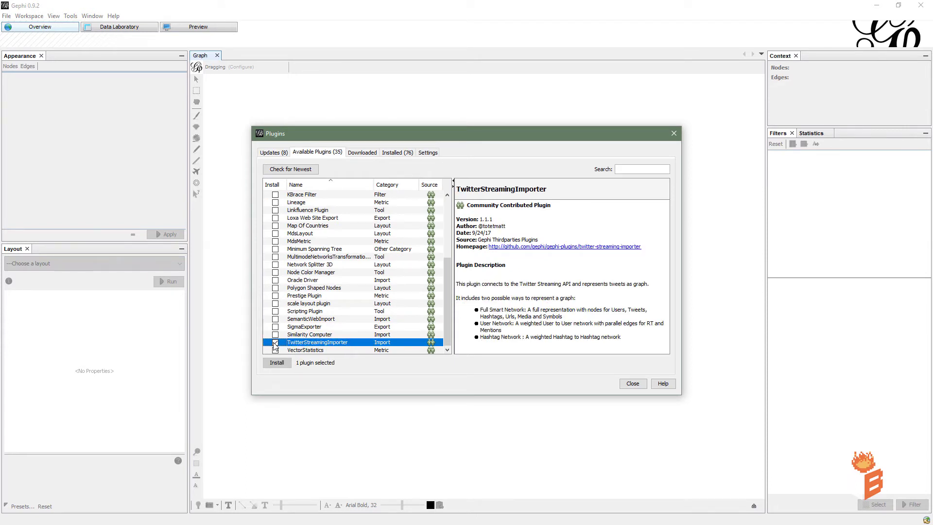
{"action": "left_click", "coordinate": [284, 364]}
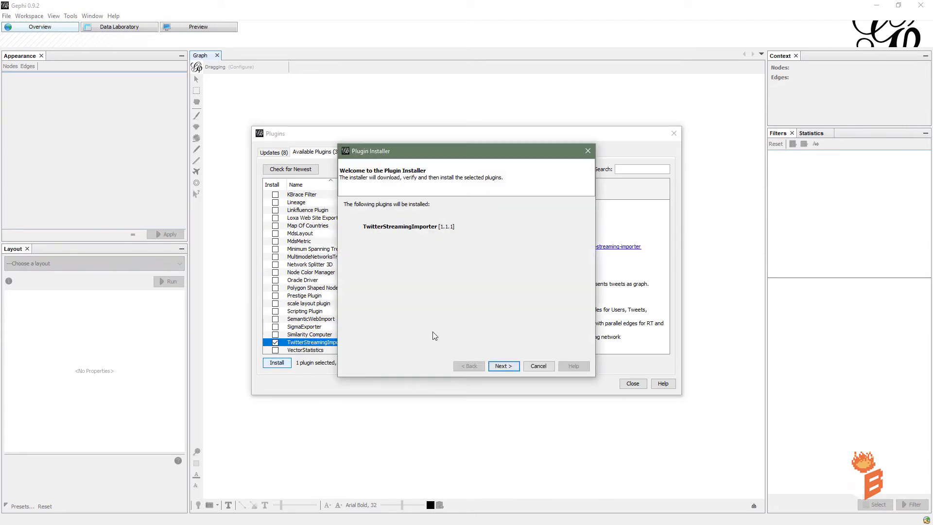
{"action": "left_click", "coordinate": [505, 368]}
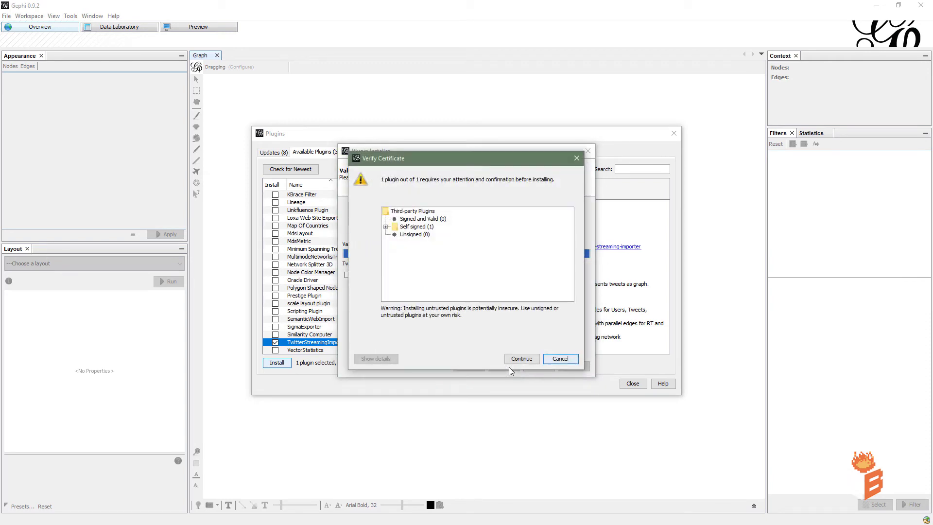
{"action": "left_click", "coordinate": [525, 360]}
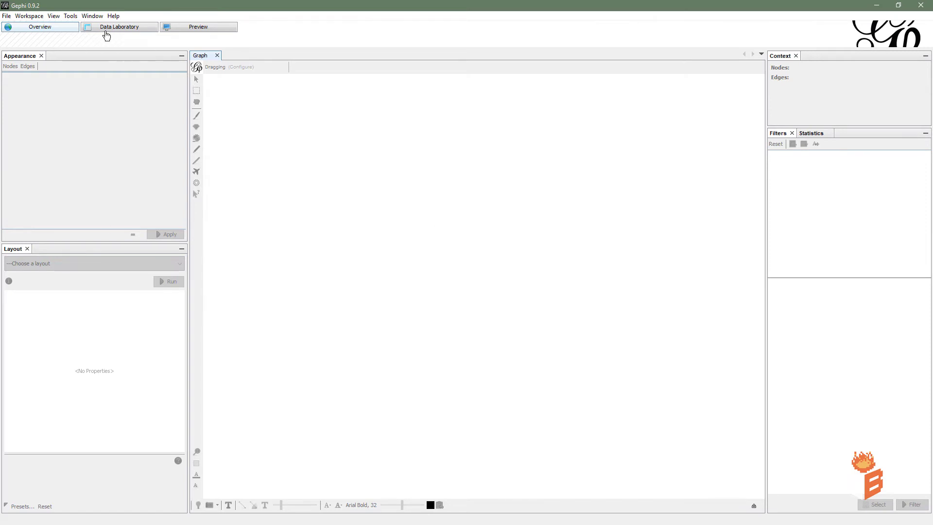
{"action": "left_click", "coordinate": [71, 16]}
{"action": "mouse_move", "coordinate": [90, 16]}
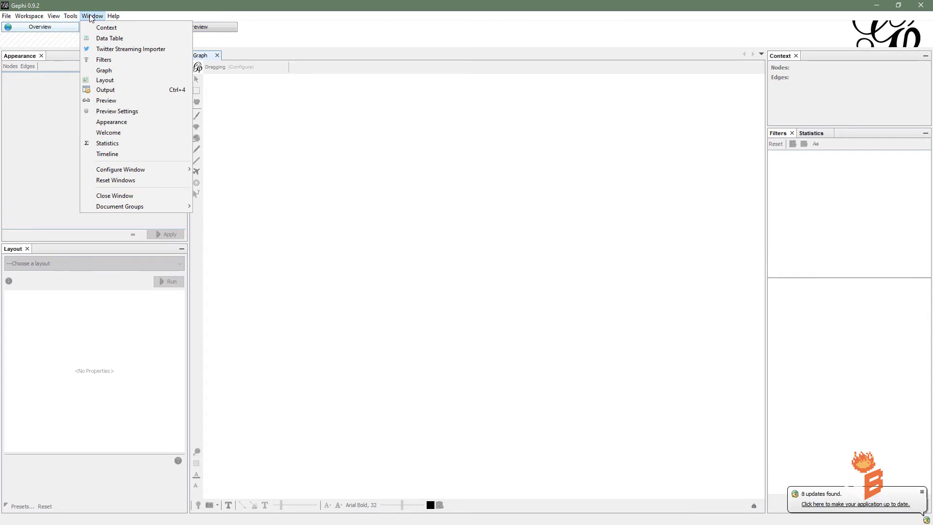
Show the Twitter Streaming Importer panel from the Window menu and widen it.
{"action": "left_click", "coordinate": [91, 16]}
{"action": "left_click", "coordinate": [91, 16]}
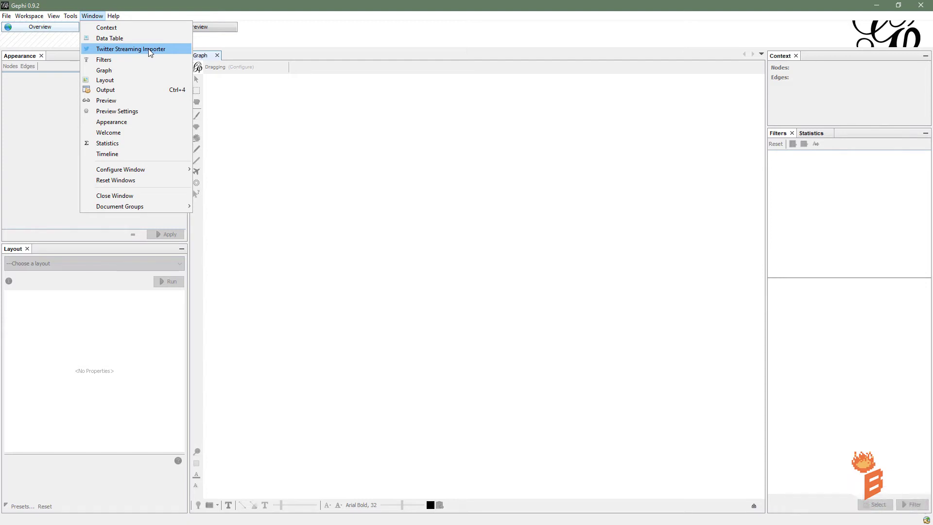
{"action": "left_click", "coordinate": [125, 49]}
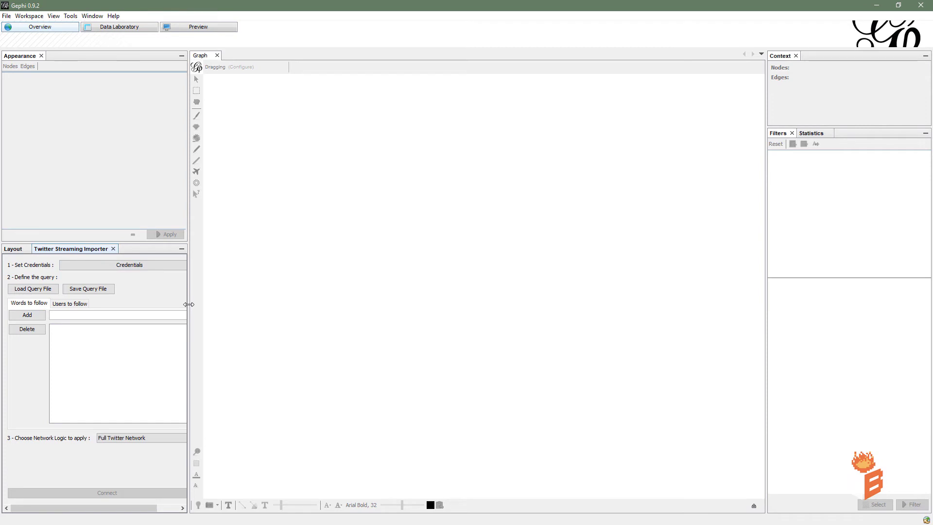
{"action": "left_click_drag", "start_coordinate": [188, 306], "coordinate": [267, 310]}
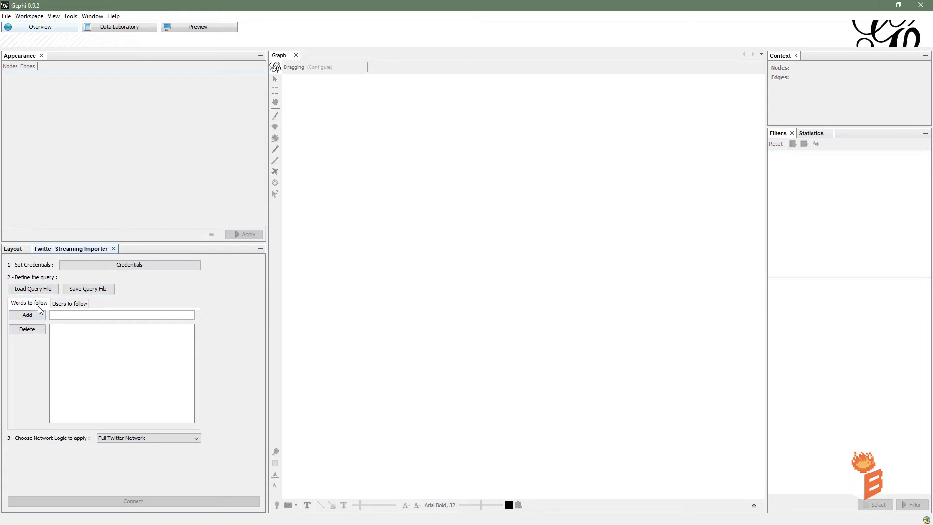
Look over the Users to follow and Words to follow lists, then choose User Network logic.
{"action": "left_click", "coordinate": [67, 304]}
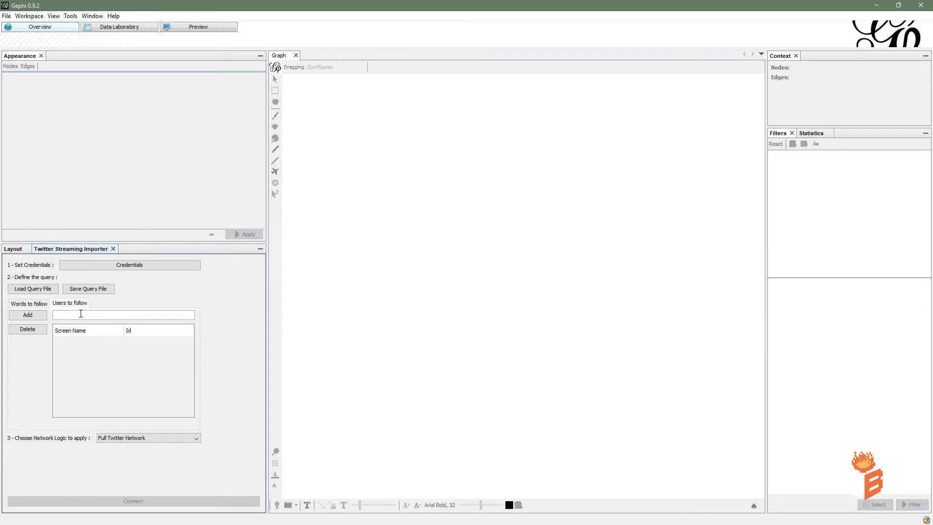
{"action": "left_click", "coordinate": [48, 305]}
{"action": "left_click", "coordinate": [62, 315]}
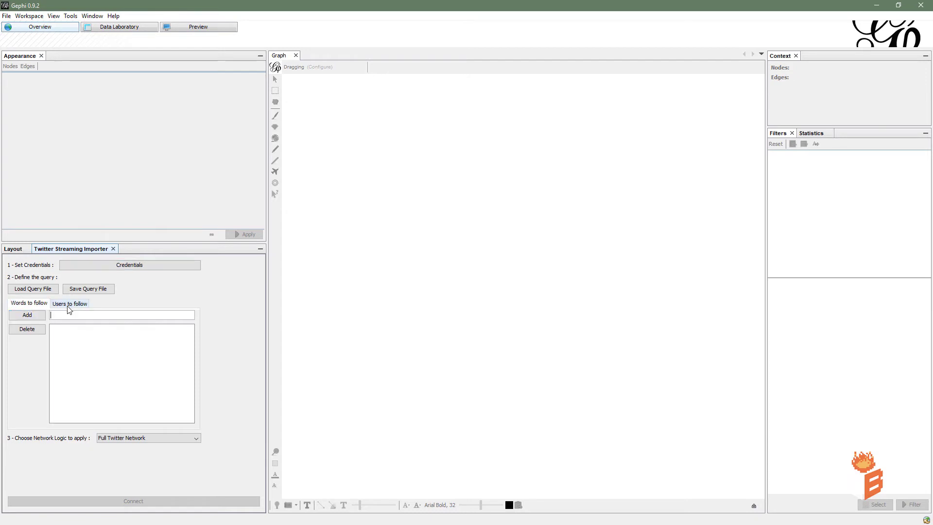
{"action": "left_click", "coordinate": [149, 440]}
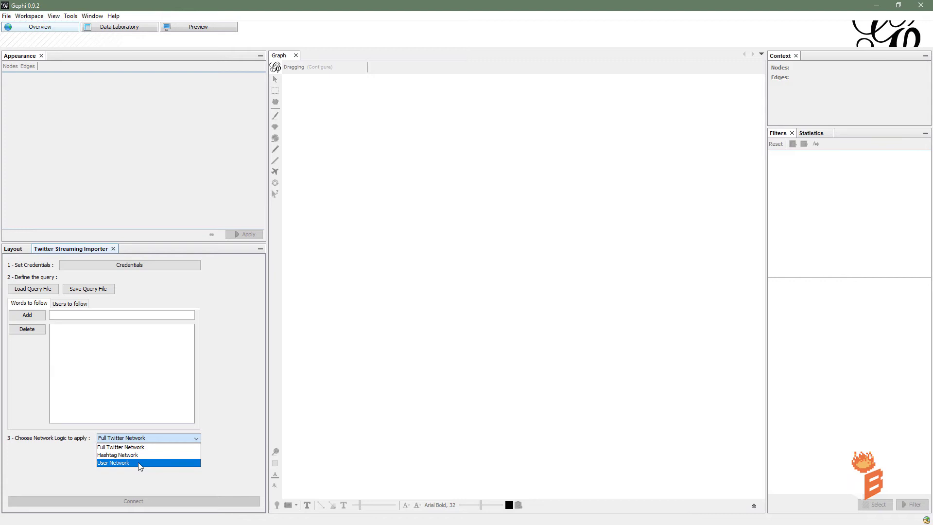
{"action": "left_click", "coordinate": [133, 466]}
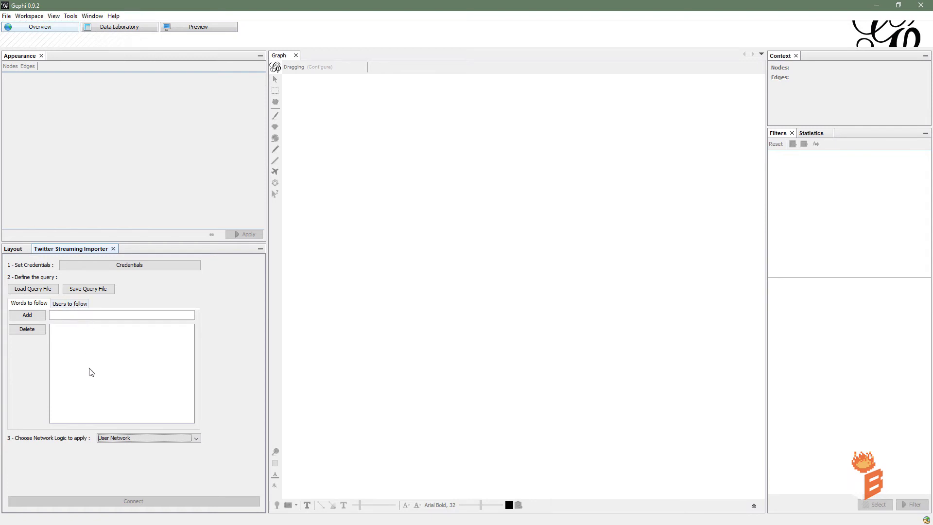
Cancel the empty Twitter API Credential dialog and tile Gephi beside Chrome's app keys page.
{"action": "left_click", "coordinate": [139, 269]}
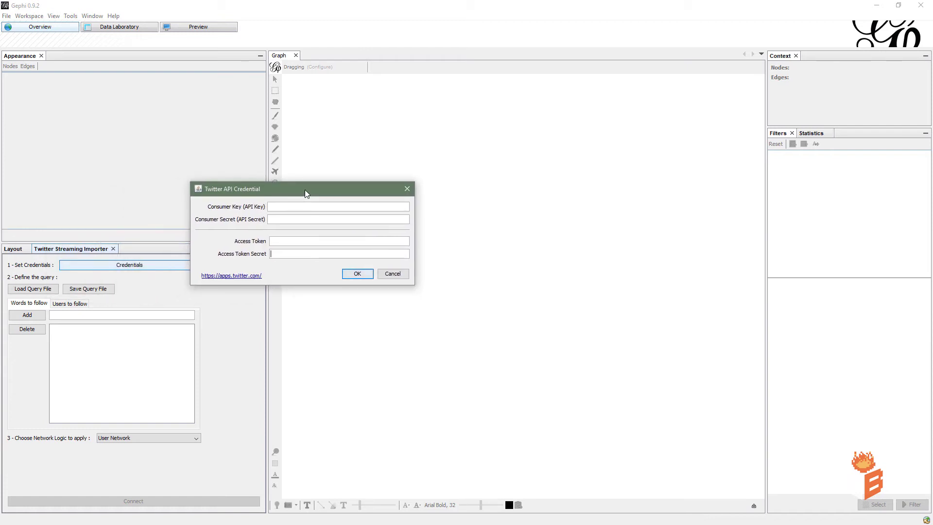
{"action": "left_click", "coordinate": [393, 274]}
{"action": "left_click_drag", "start_coordinate": [456, 6], "coordinate": [928, 68]}
{"action": "left_click", "coordinate": [292, 57]}
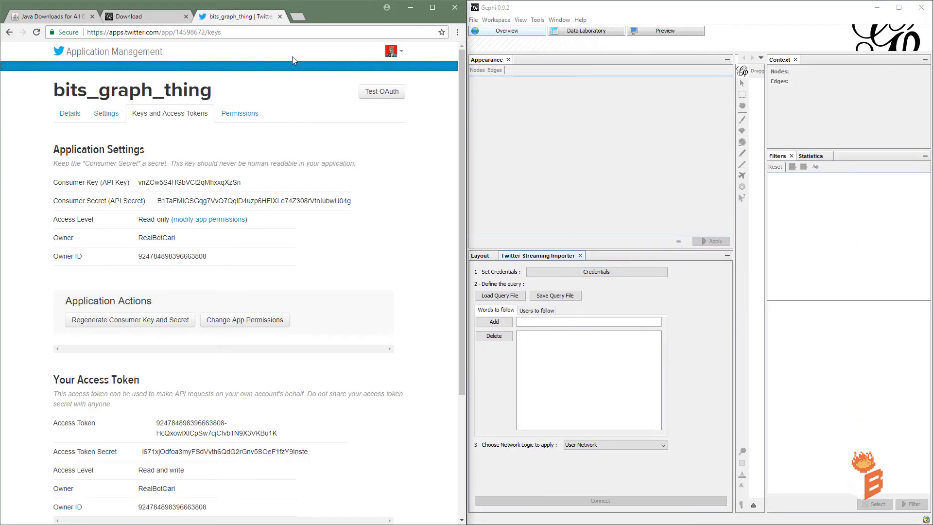
Reopen the credentials dialog and paste in the consumer key and consumer secret.
{"action": "left_click", "coordinate": [477, 20]}
{"action": "mouse_move", "coordinate": [537, 20]}
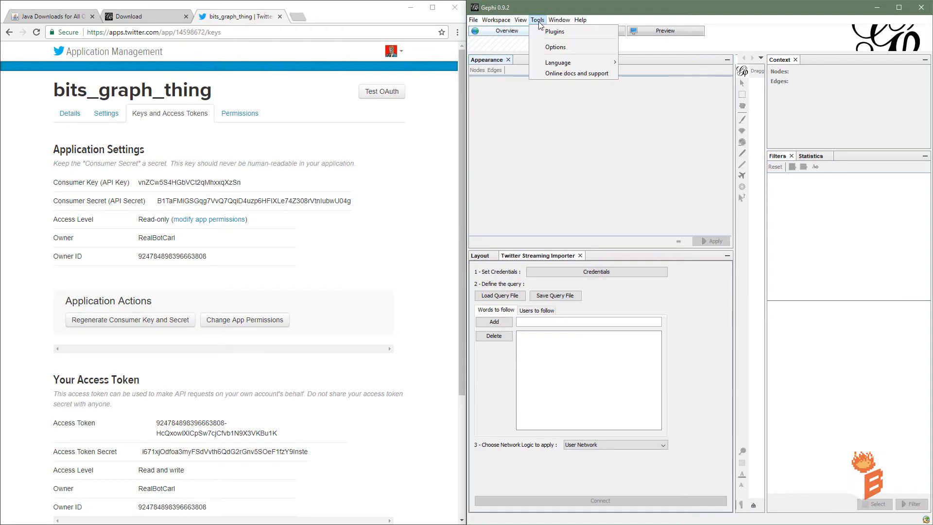
{"action": "left_click", "coordinate": [624, 272]}
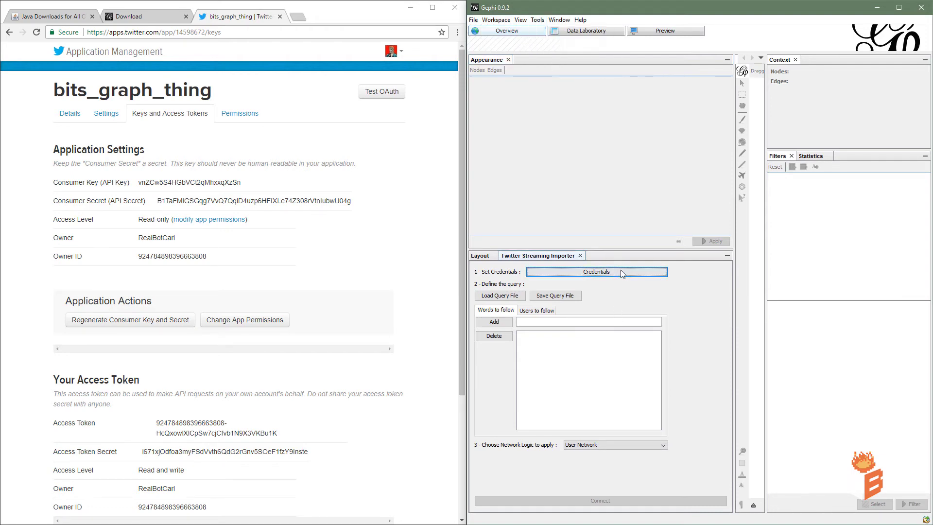
{"action": "left_click_drag", "start_coordinate": [695, 187], "coordinate": [602, 119]}
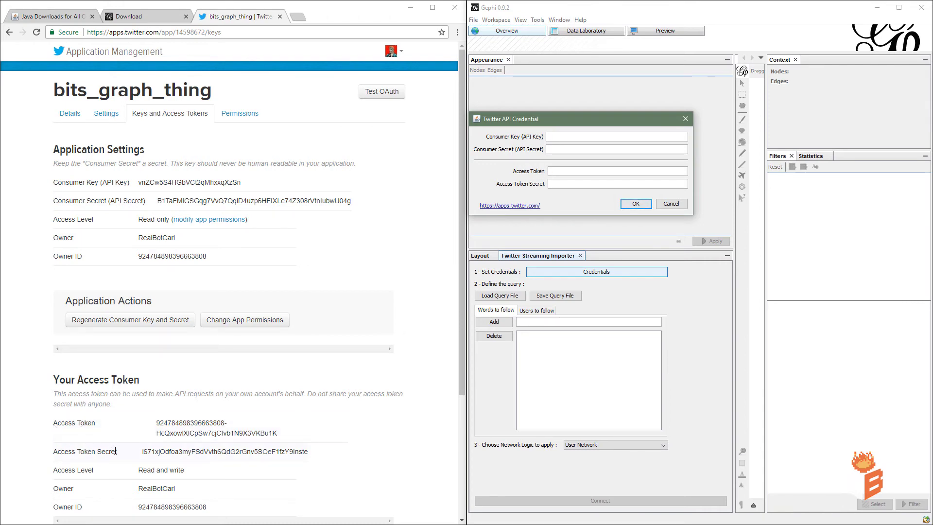
{"action": "double_click", "coordinate": [202, 181]}
{"action": "key", "text": "ctrl+c"}
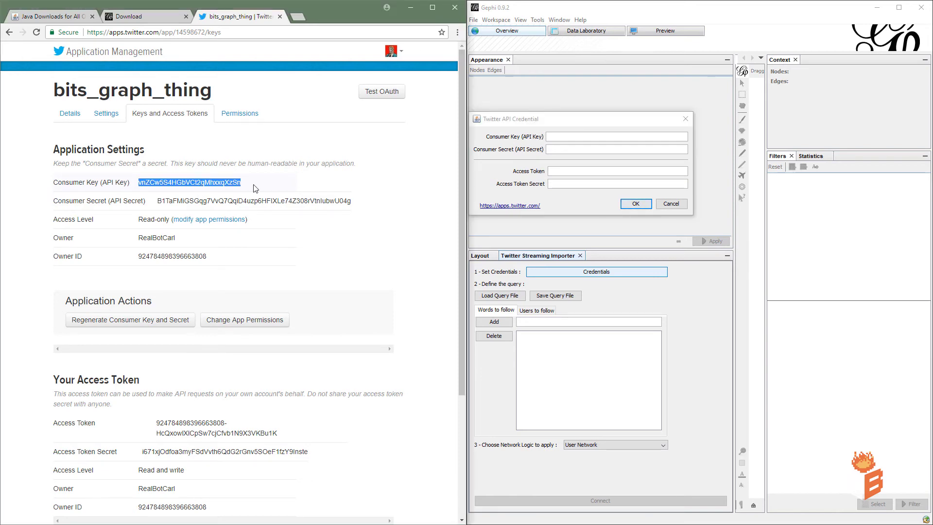
{"action": "left_click", "coordinate": [568, 137]}
{"action": "key", "text": "ctrl+v"}
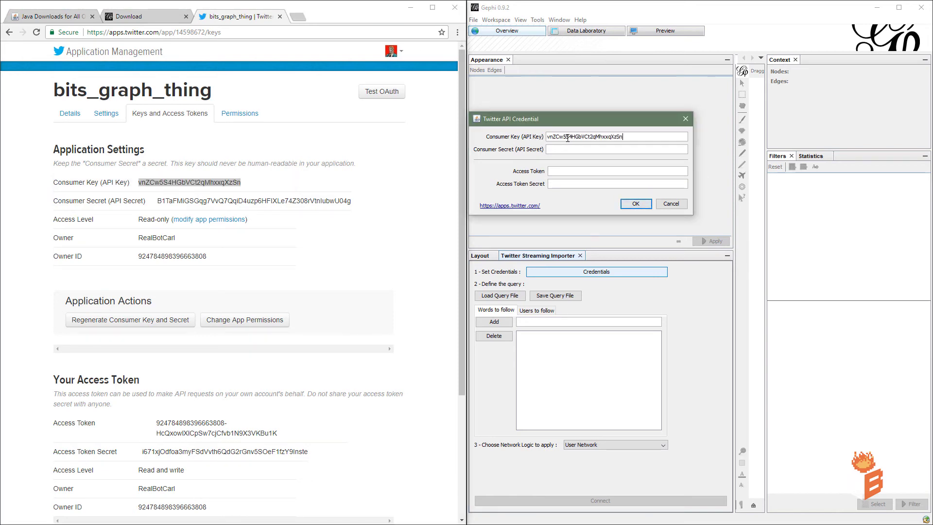
{"action": "double_click", "coordinate": [251, 201]}
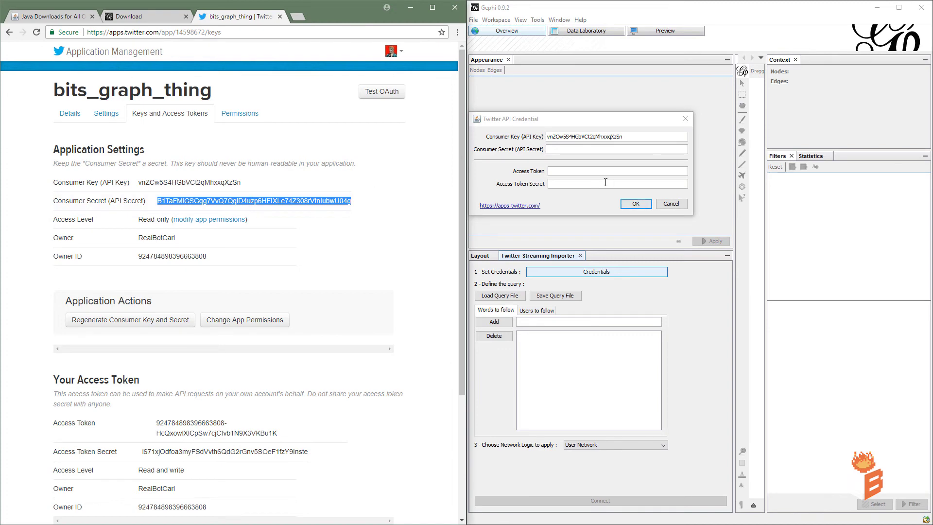
{"action": "left_click", "coordinate": [587, 150]}
{"action": "key", "text": "ctrl+v"}
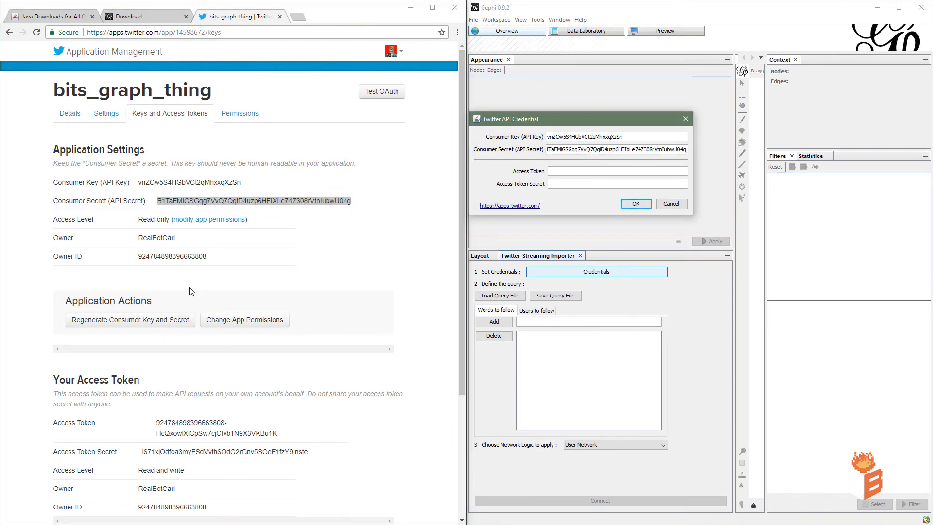
Paste in the access token and access token secret, then save the credentials.
{"action": "triple_click", "coordinate": [199, 423]}
{"action": "key", "text": "ctrl+c"}
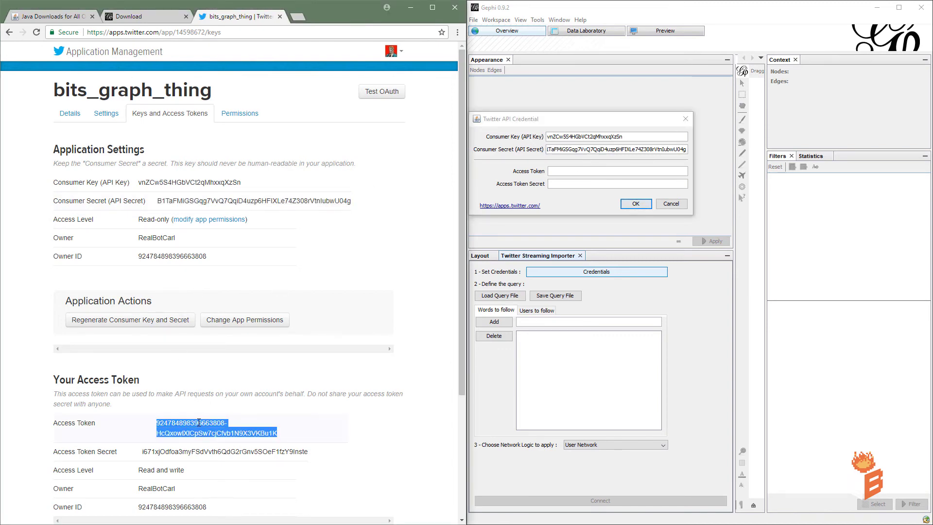
{"action": "left_click", "coordinate": [583, 171]}
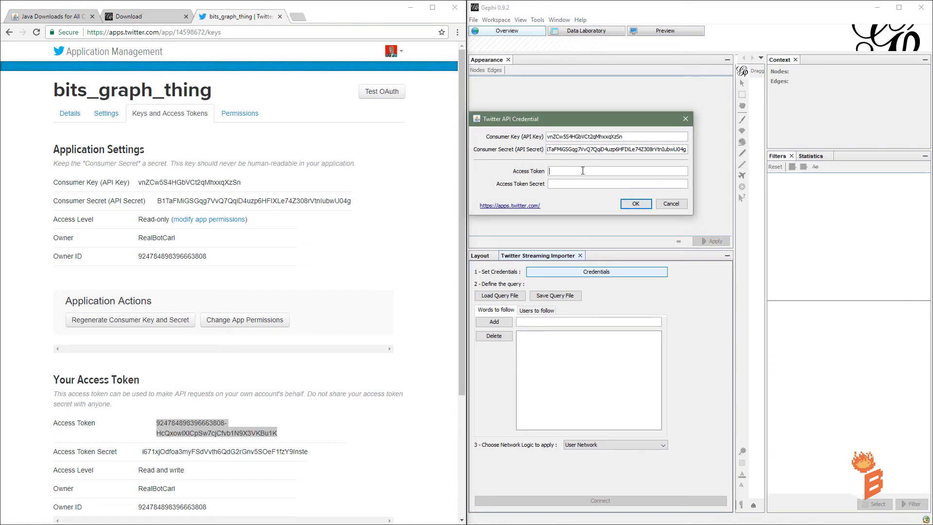
{"action": "key", "text": "ctrl+v"}
{"action": "triple_click", "coordinate": [221, 452]}
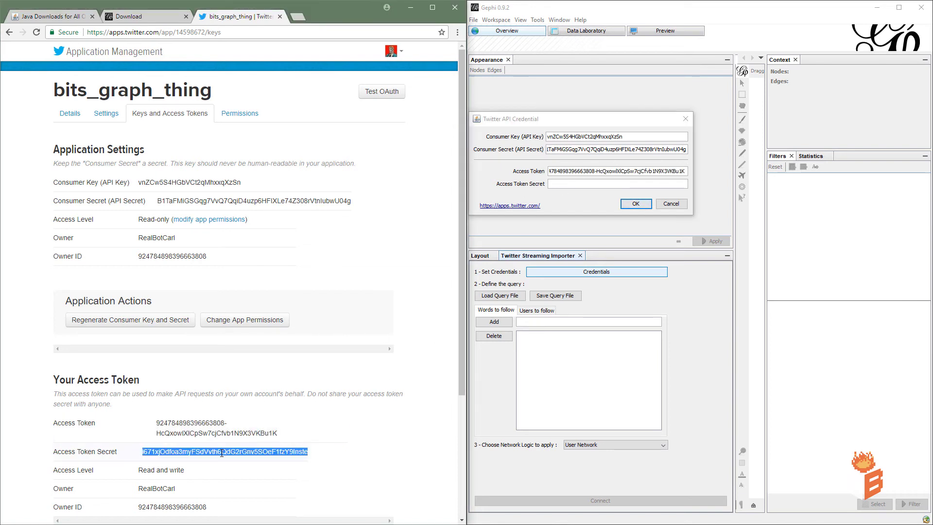
{"action": "key", "text": "ctrl+c"}
{"action": "left_click", "coordinate": [617, 183]}
{"action": "key", "text": "ctrl+v"}
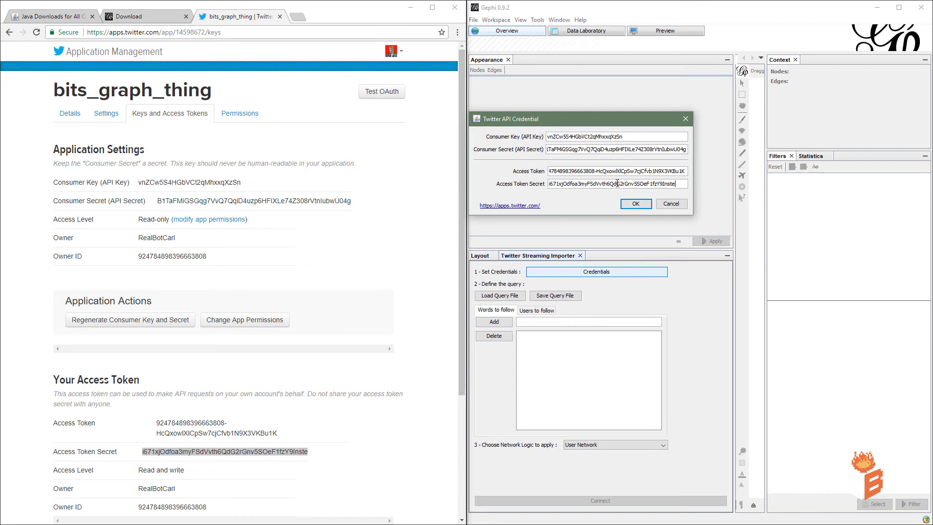
{"action": "left_click", "coordinate": [634, 204]}
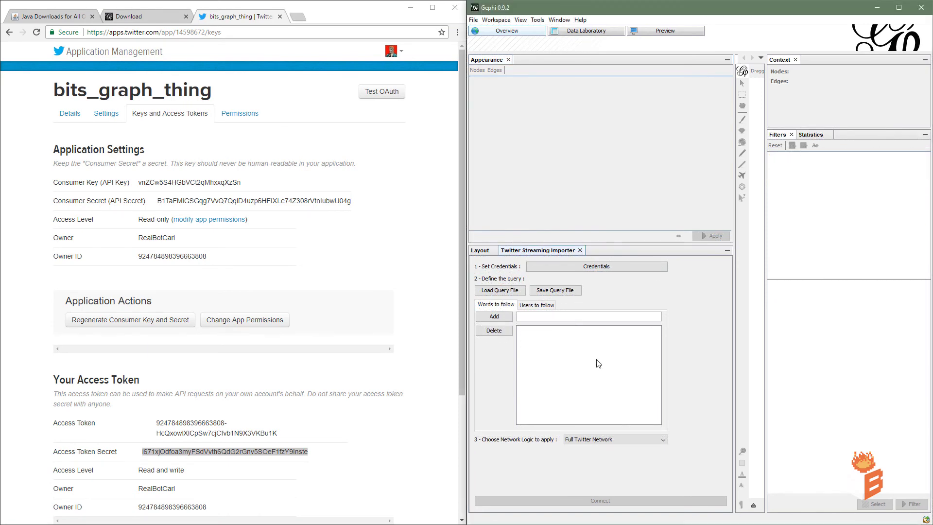
Maximize Gephi, add #netneutrality to the words to follow, and pick User Network logic.
{"action": "left_click_drag", "start_coordinate": [693, 9], "coordinate": [486, 4]}
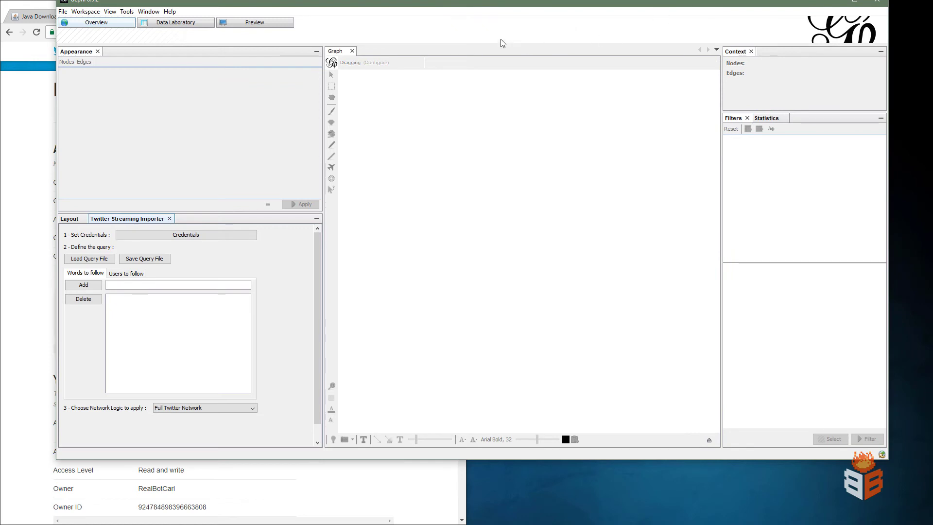
{"action": "double_click", "coordinate": [532, 6]}
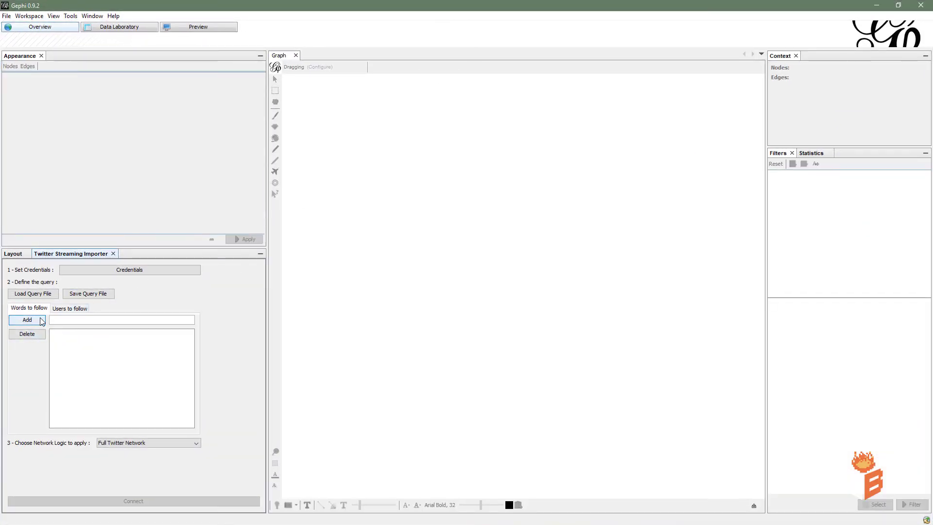
{"action": "left_click", "coordinate": [63, 320]}
{"action": "key", "text": "ctrl+v"}
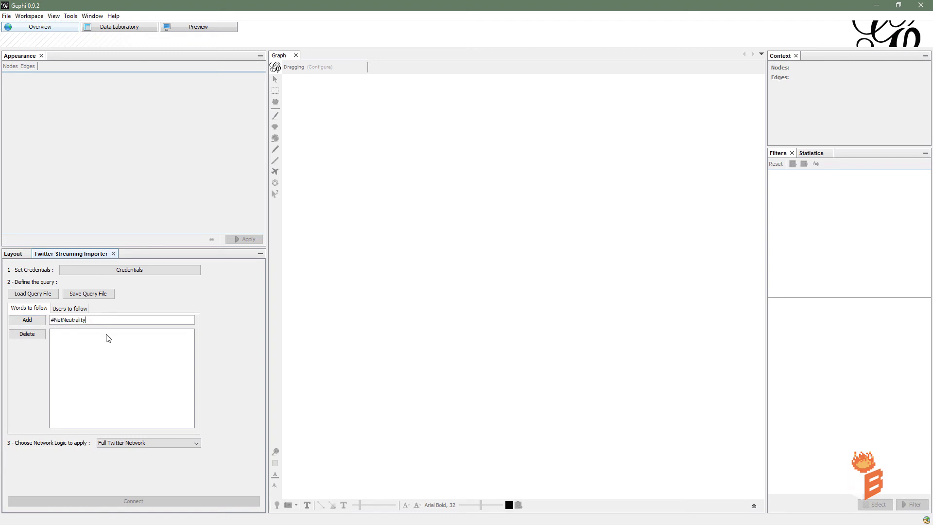
{"action": "left_click", "coordinate": [25, 320]}
{"action": "left_click", "coordinate": [139, 443]}
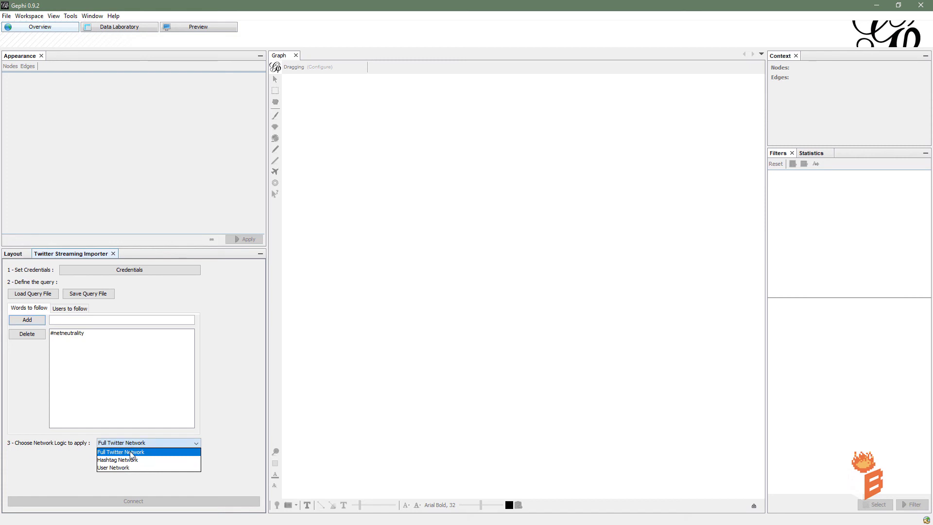
{"action": "left_click", "coordinate": [119, 467]}
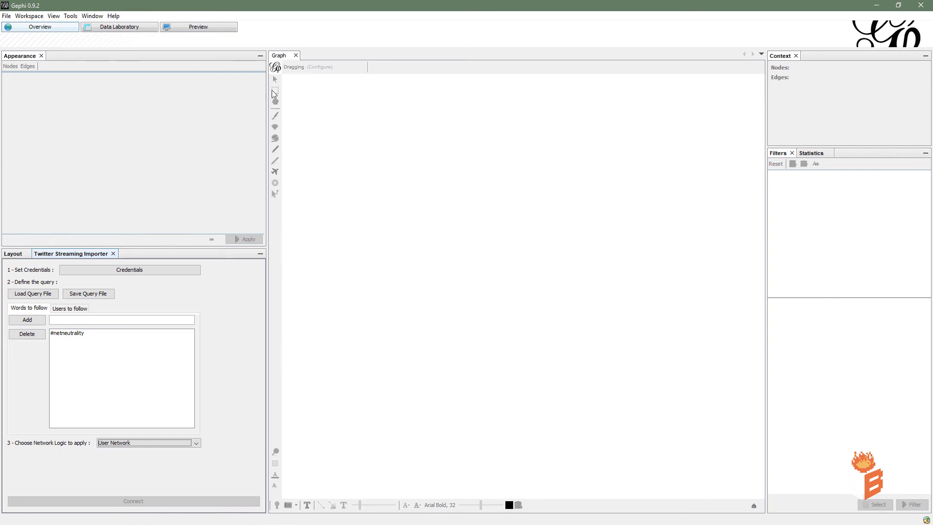
Create a new empty project and start streaming #netneutrality tweets into its graph.
{"action": "left_click", "coordinate": [7, 16]}
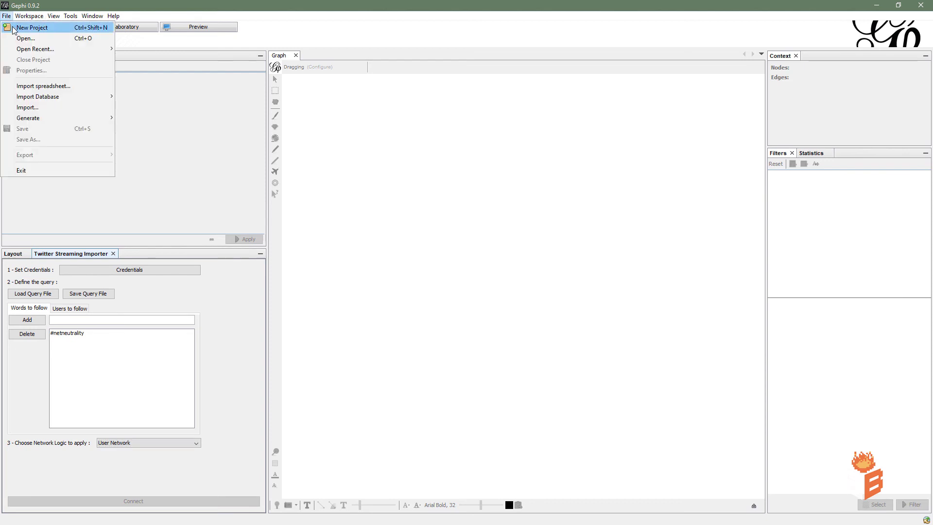
{"action": "left_click", "coordinate": [29, 28]}
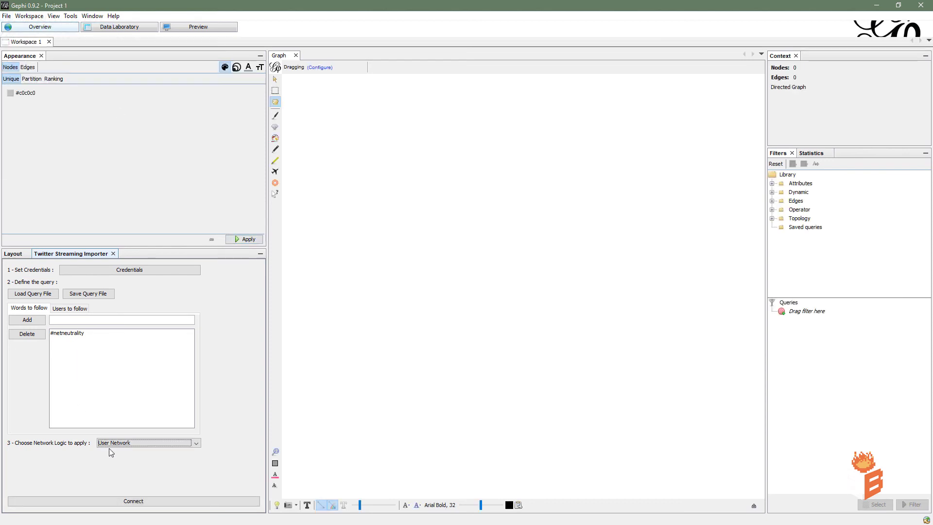
{"action": "left_click", "coordinate": [140, 501]}
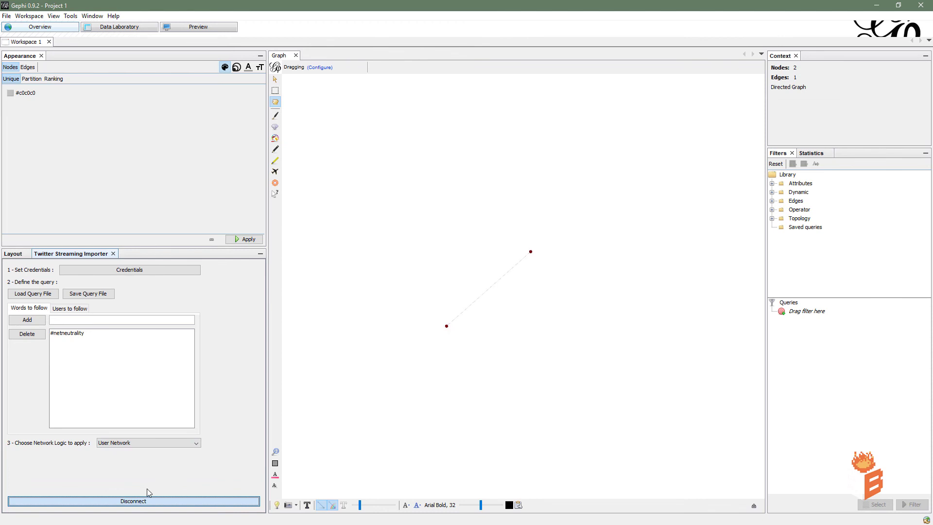